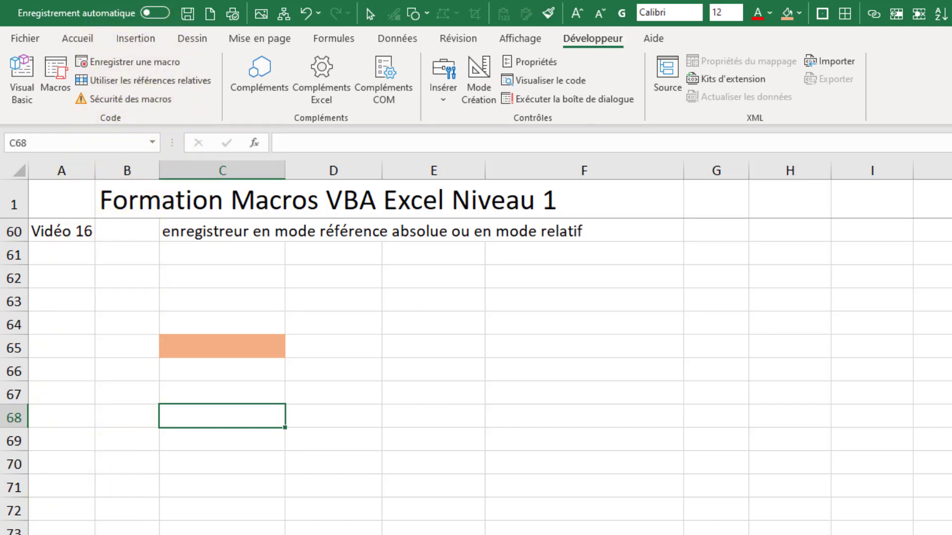
Turn on Utiliser les références relatives for macro recording, with the VBA editor beside the worksheet
click(132, 83)
click(132, 83)
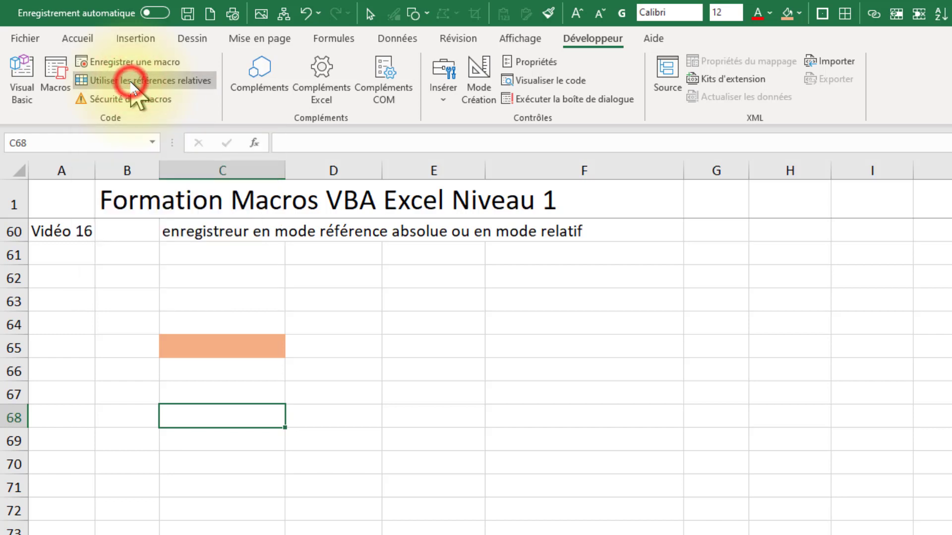
click(128, 81)
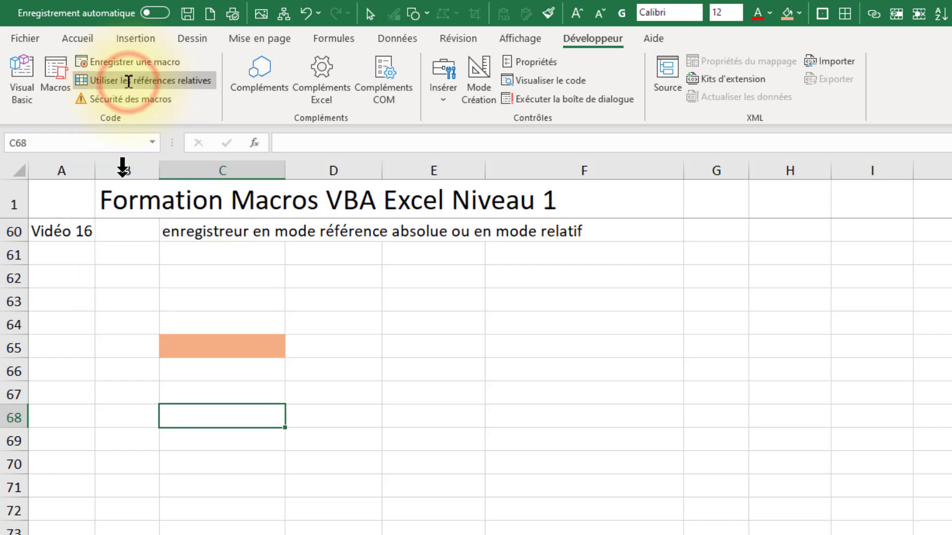
click(130, 82)
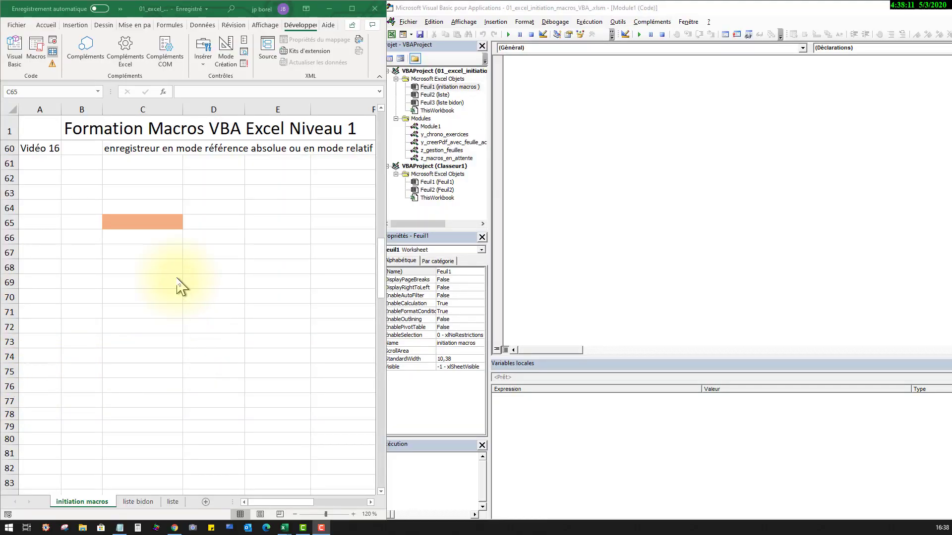
Record Macro9 with relative references, selecting C66 one cell below C65, then stop recording
click(52, 53)
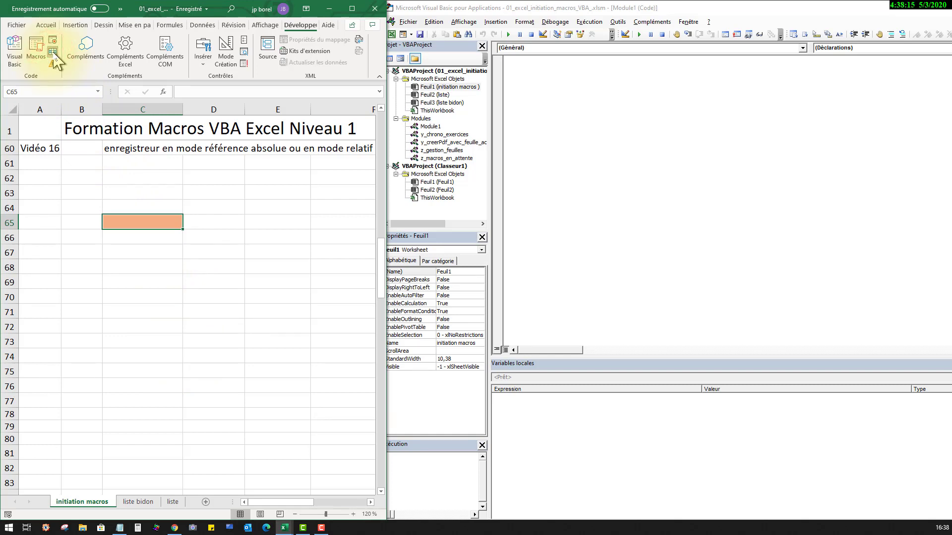
click(53, 51)
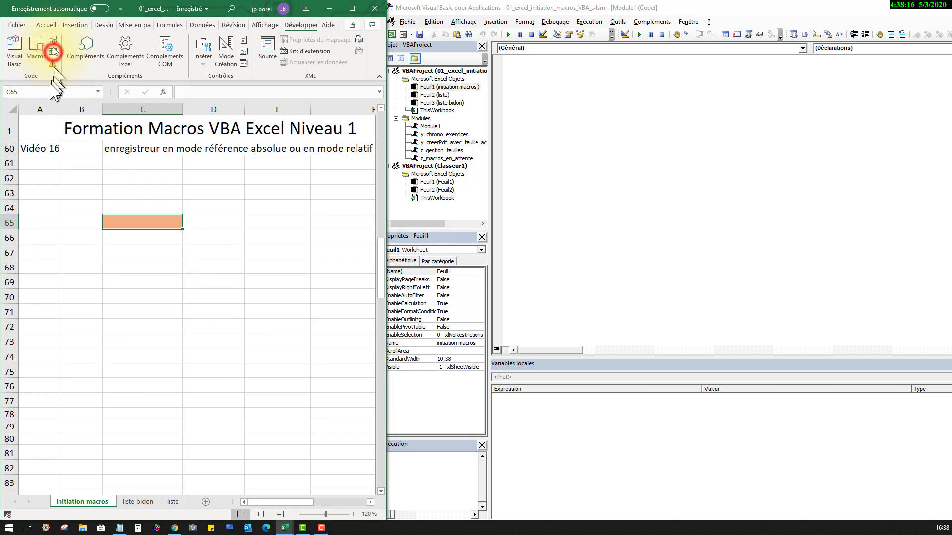
click(53, 43)
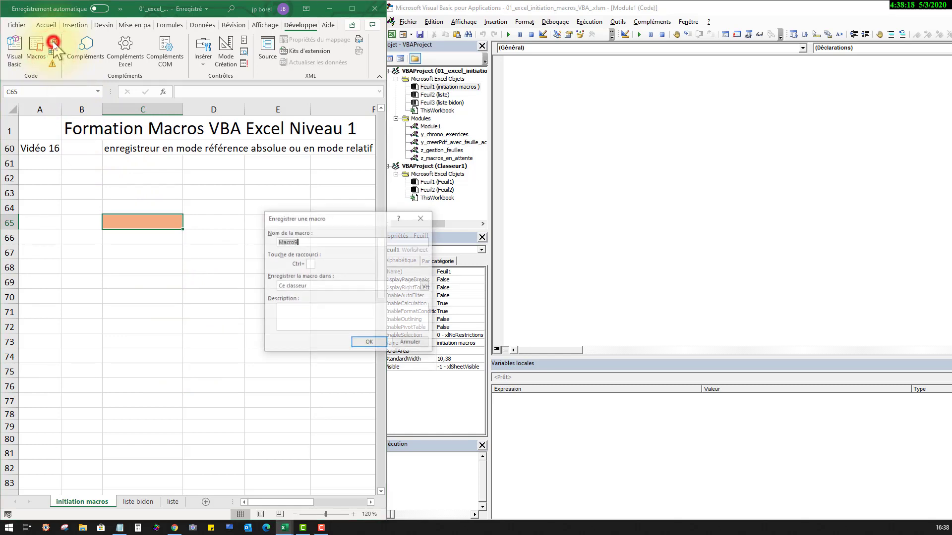
click(370, 343)
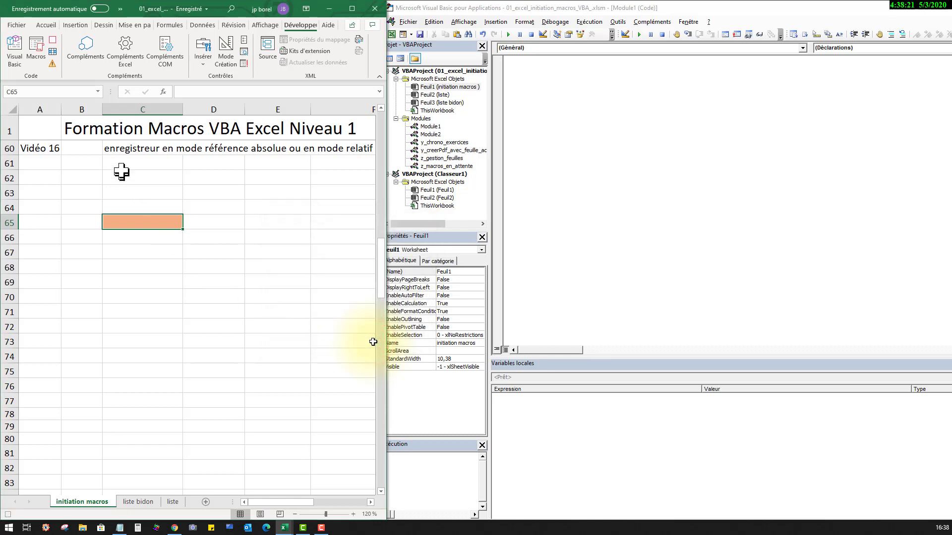
click(51, 51)
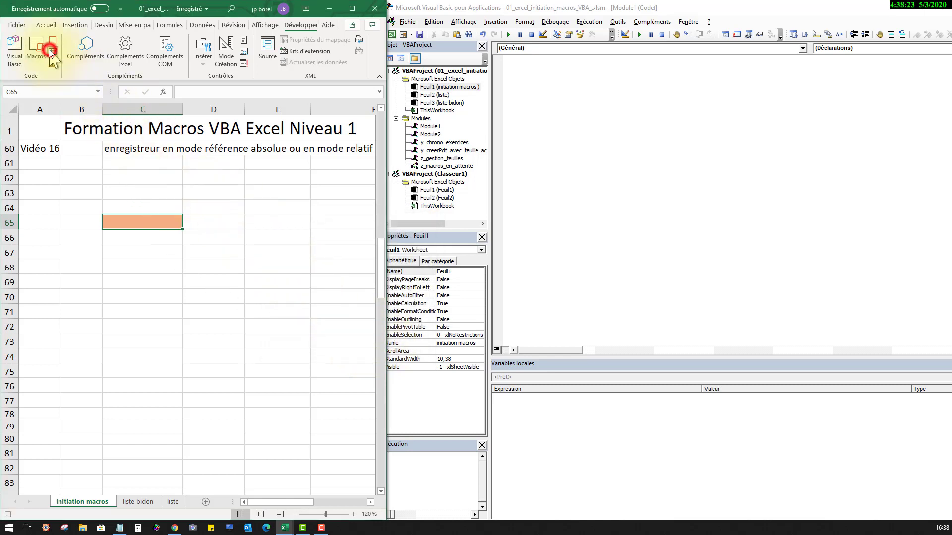
click(136, 237)
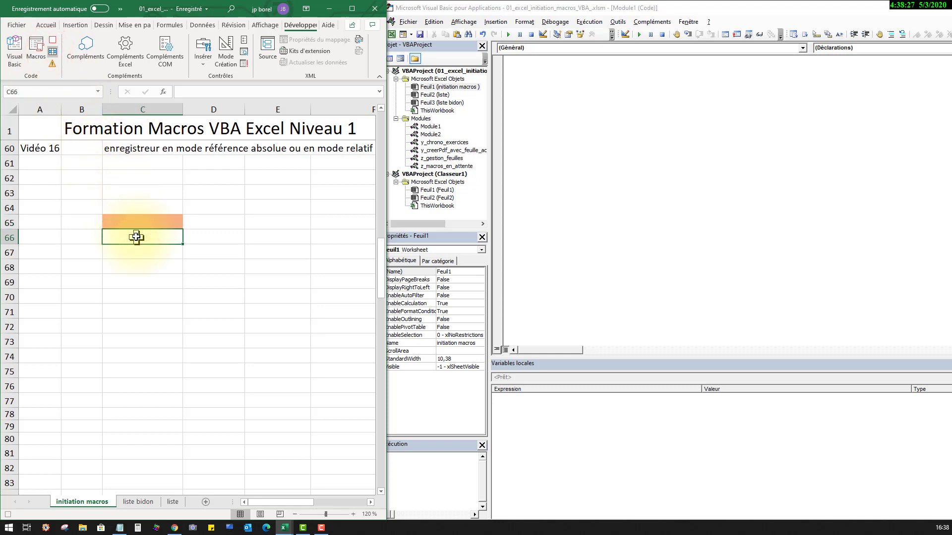
click(52, 40)
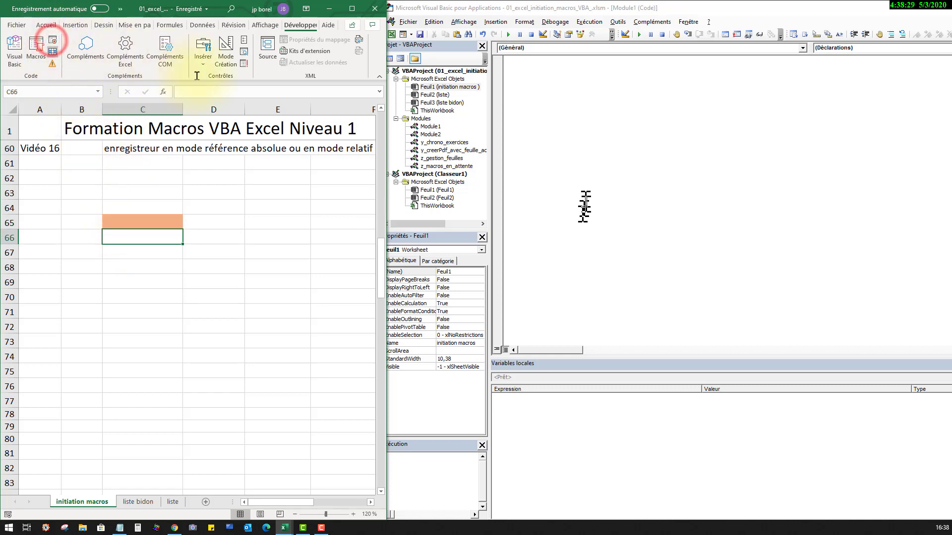
Open Macro9's code in Module2 and run it eight times, stepping the selection down the C column
double_click(436, 134)
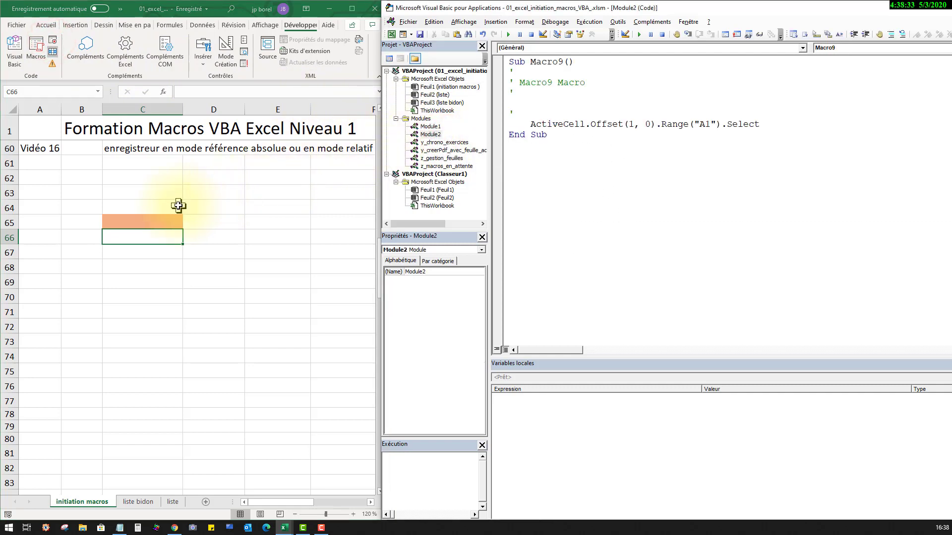
click(552, 169)
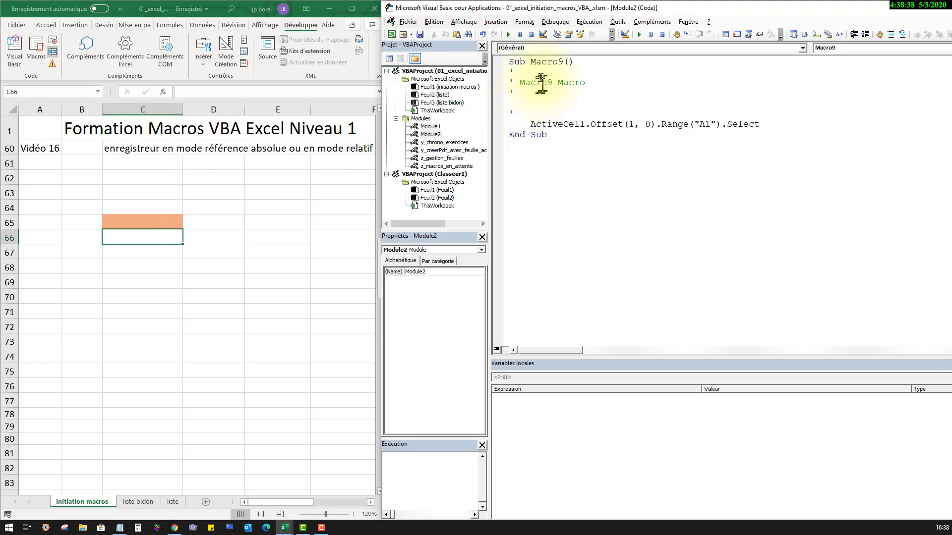
click(509, 35)
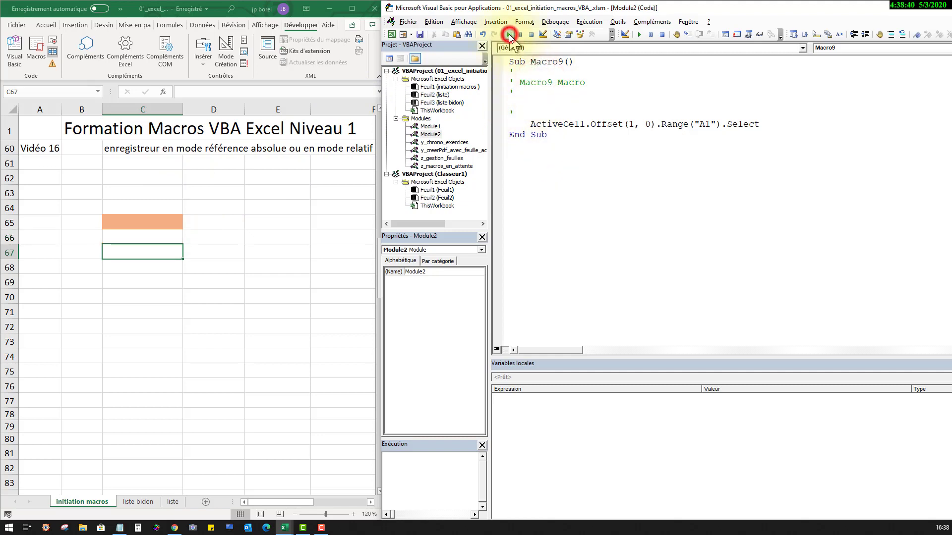
click(509, 34)
click(508, 34)
click(509, 35)
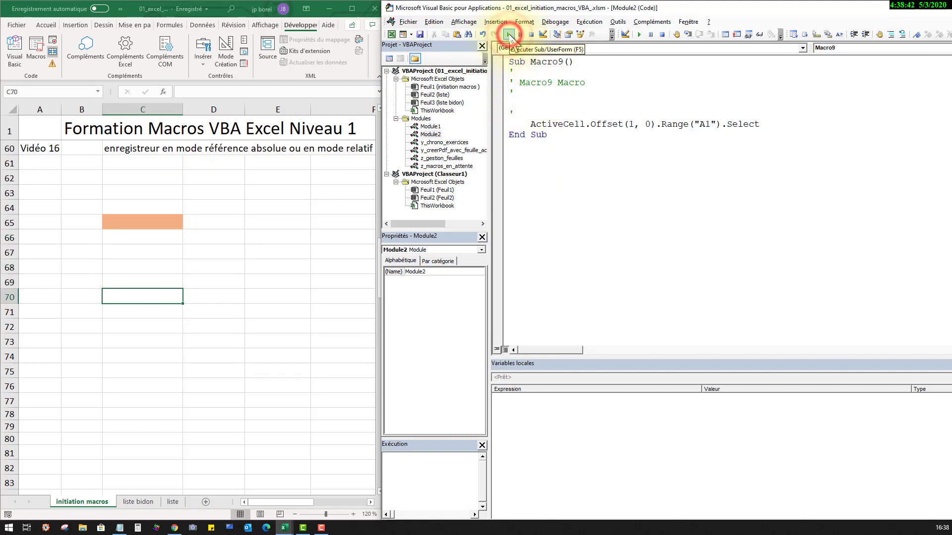
click(509, 34)
click(509, 34)
click(509, 34)
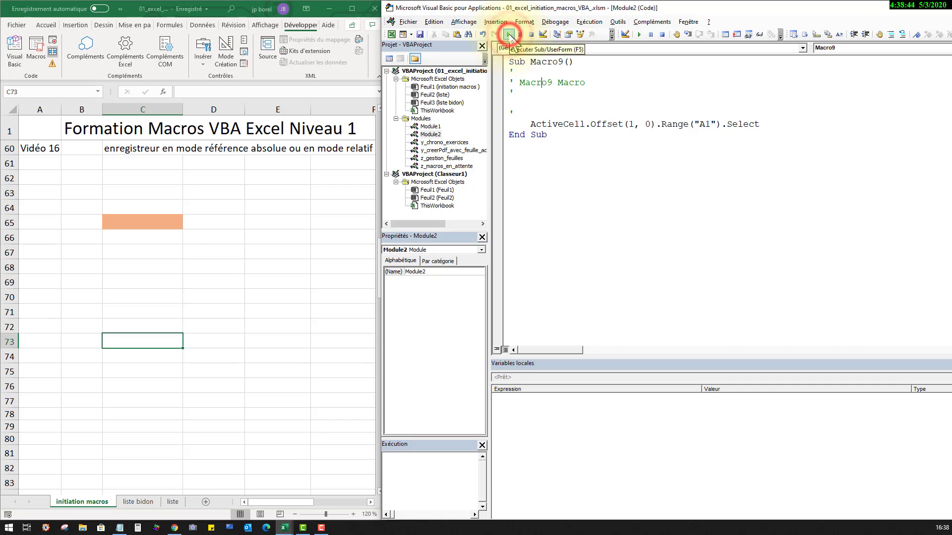
click(511, 37)
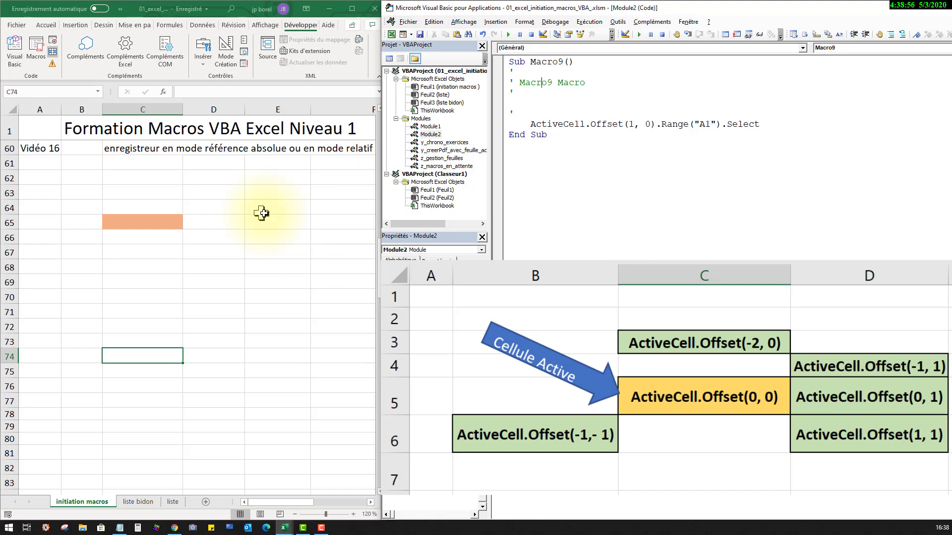
Select the orange cell C65 back in the Excel worksheet
click(142, 221)
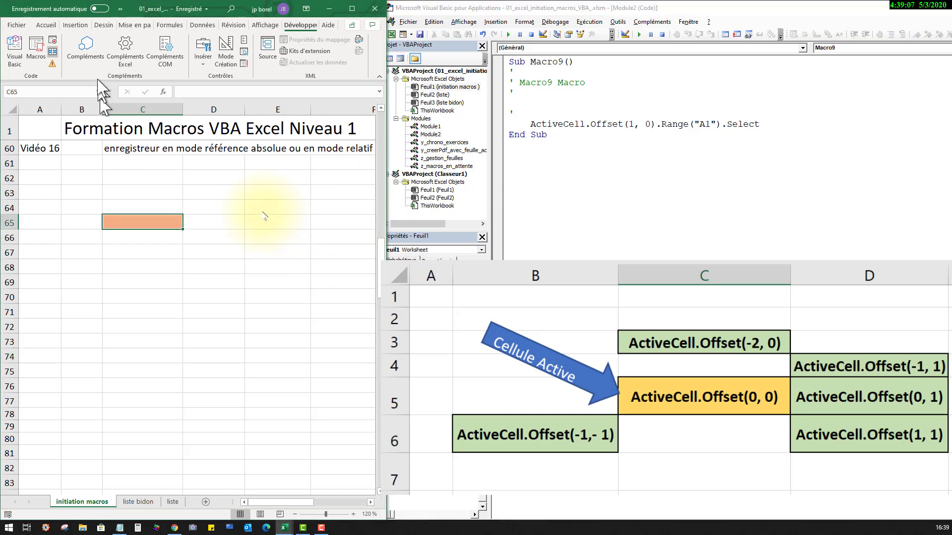
Record Macro10 by dragging the orange cell from C65 diagonally to D66
click(54, 47)
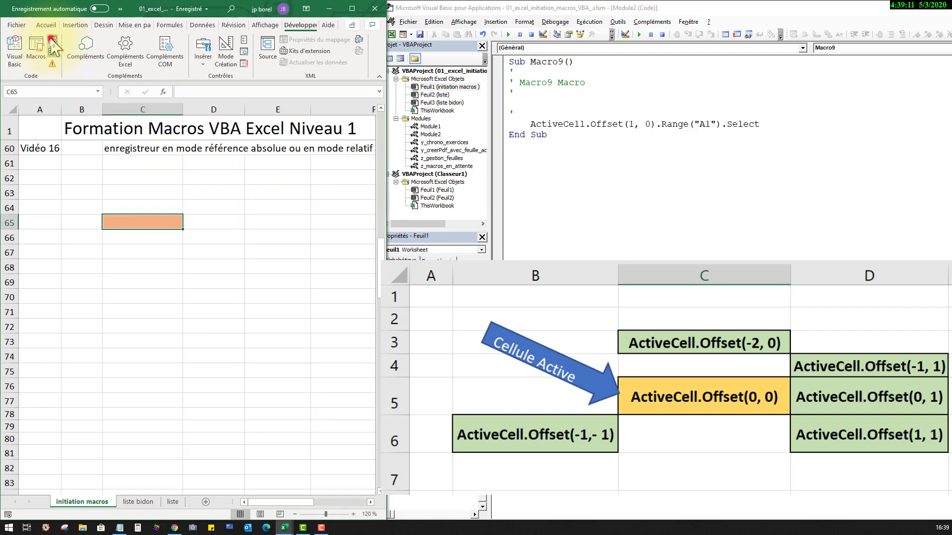
click(365, 343)
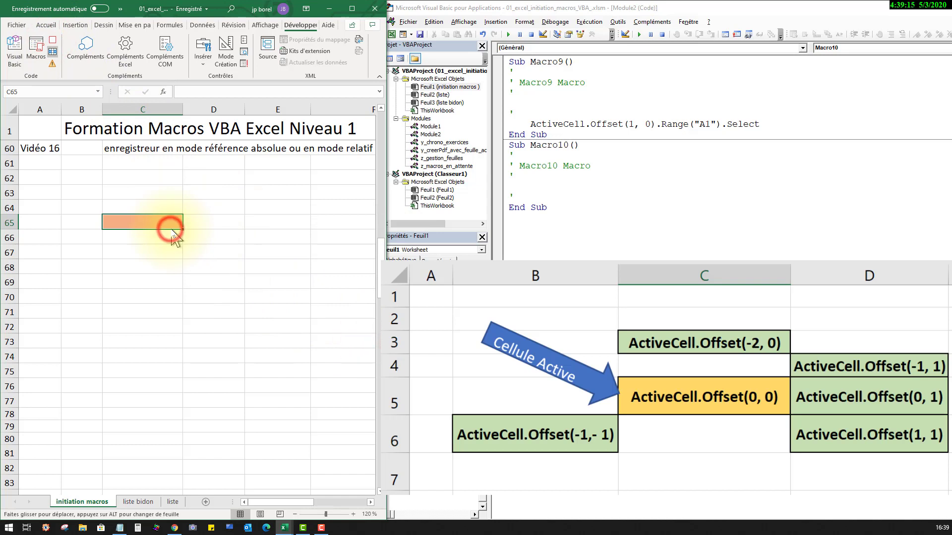
drag(170, 229, 195, 241)
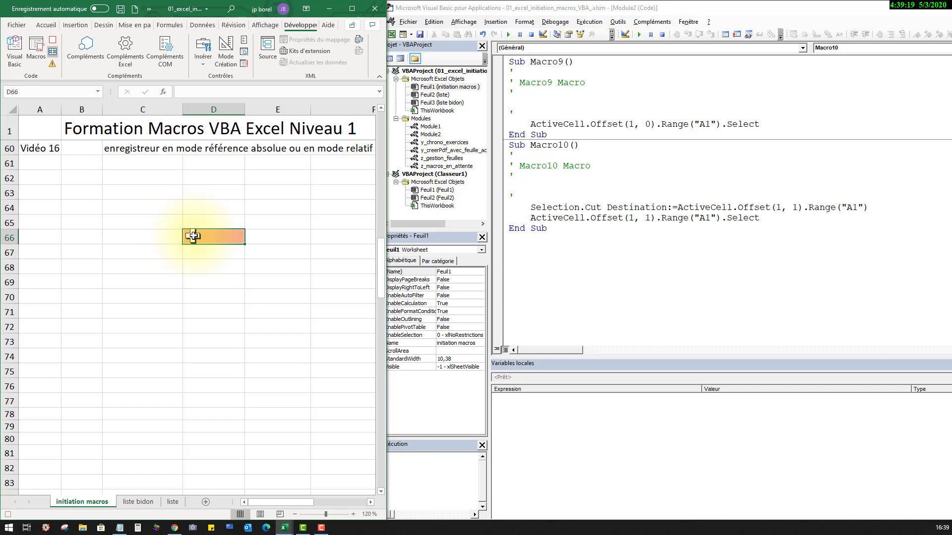
click(536, 209)
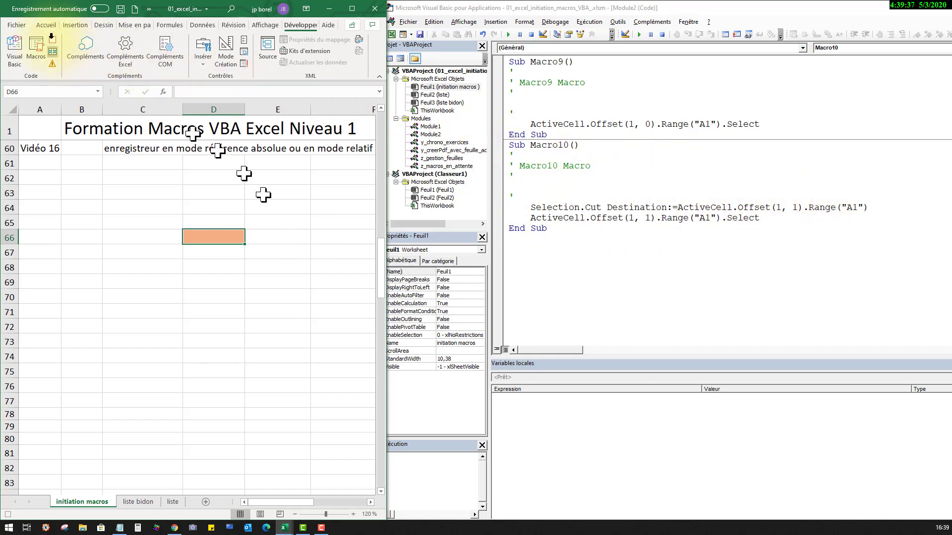
Stop recording Macro10, move the orange cell to A63, and run Macro10 four times, reaching E67
click(52, 38)
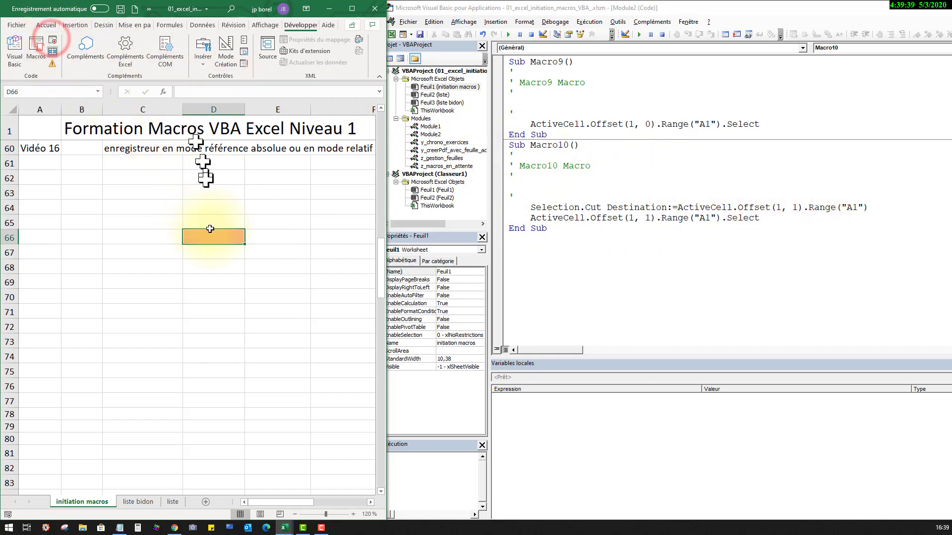
drag(211, 229, 55, 191)
click(561, 186)
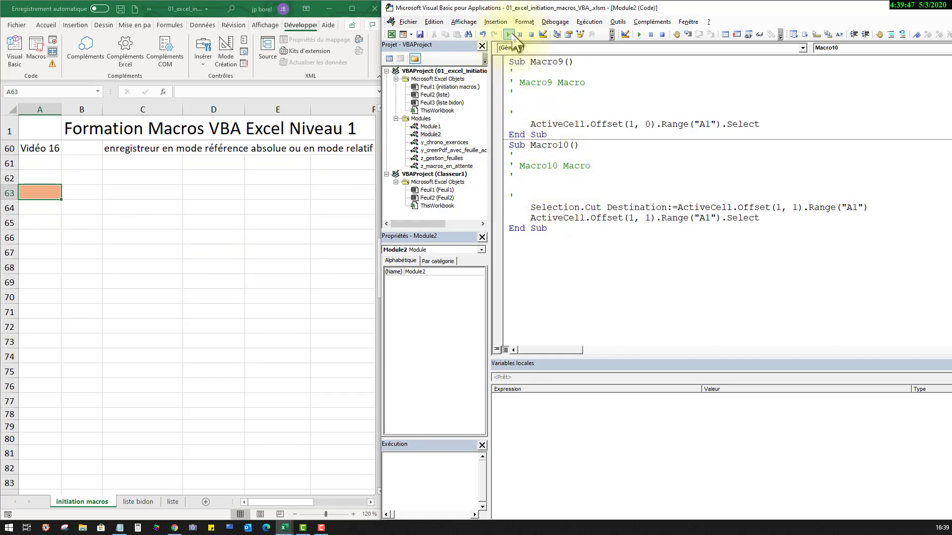
click(509, 34)
click(509, 35)
click(509, 35)
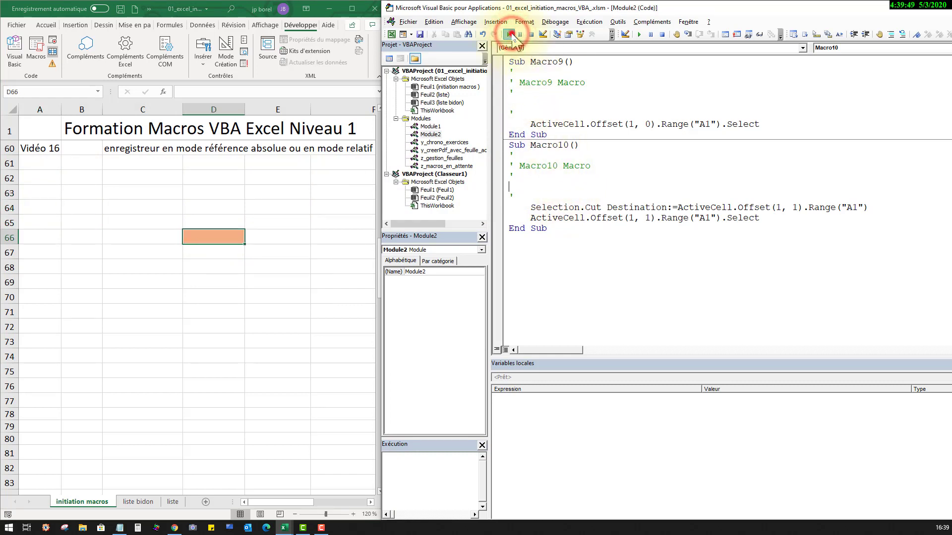
click(511, 34)
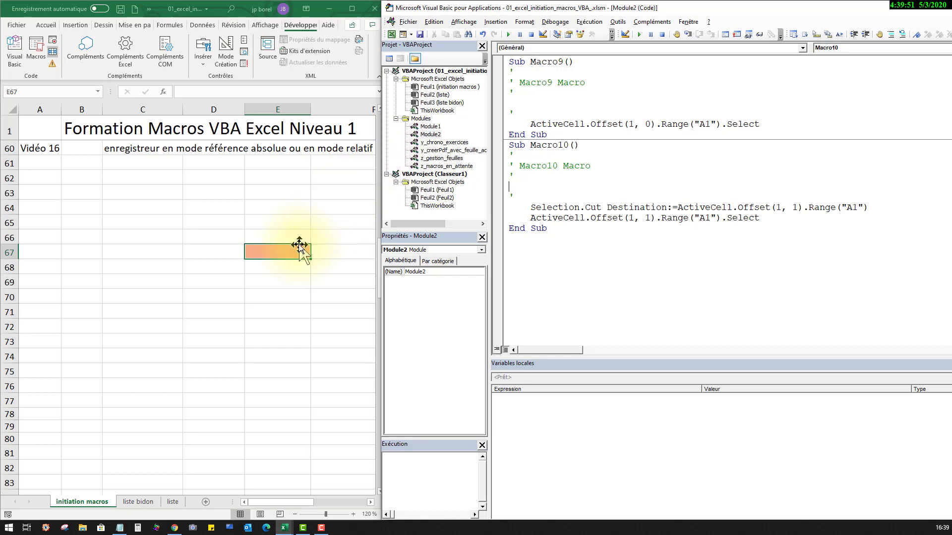
Move the orange cell to B63 and run Macro10 three times, landing it at E66
drag(299, 245, 114, 187)
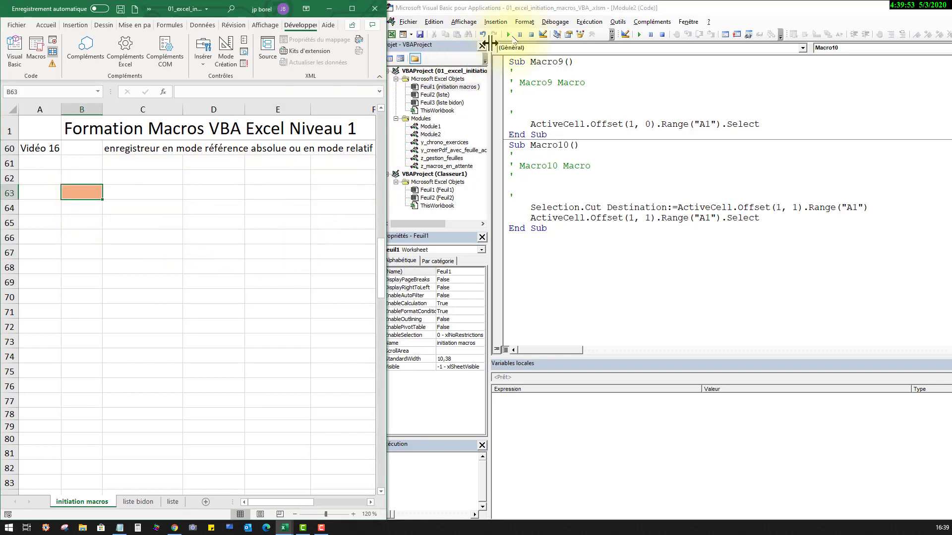
click(510, 35)
click(510, 35)
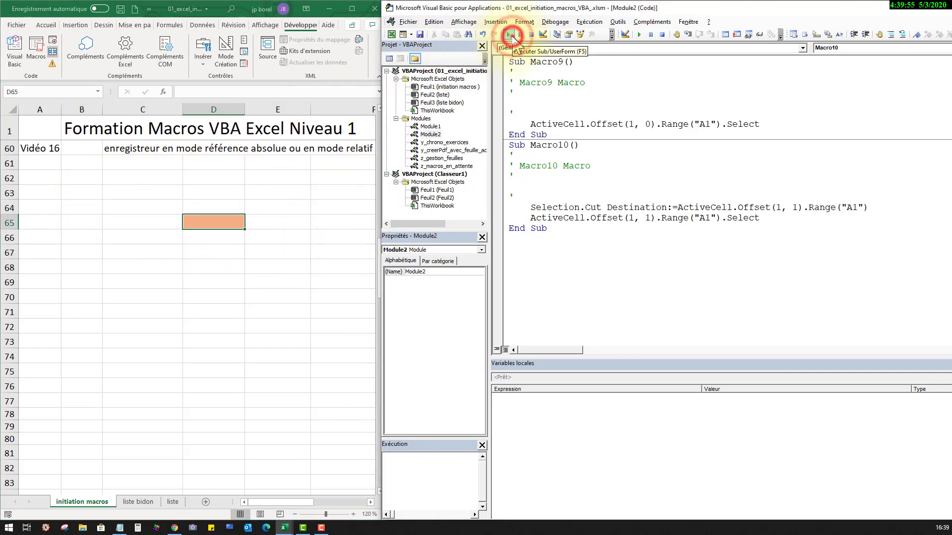
click(511, 36)
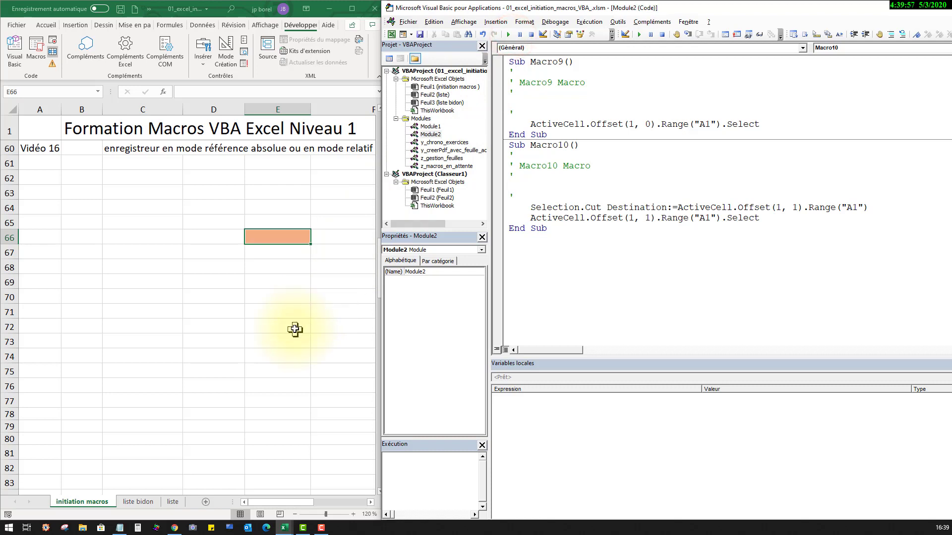